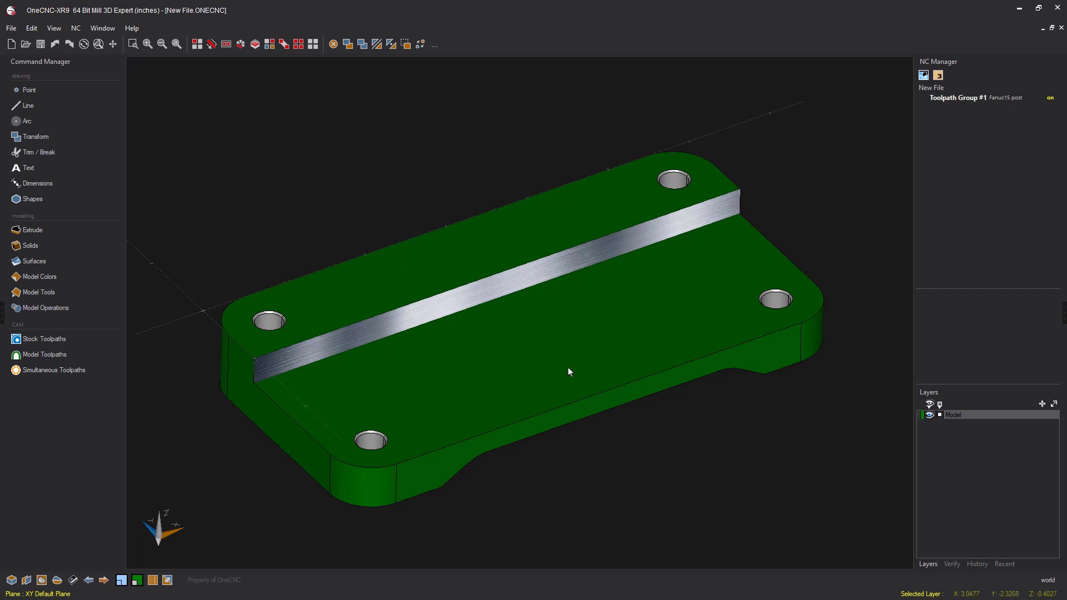
- Orbit around the plate, briefly selecting and then clearing its front top face
middle_drag(569, 371, 577, 374)
click(569, 291)
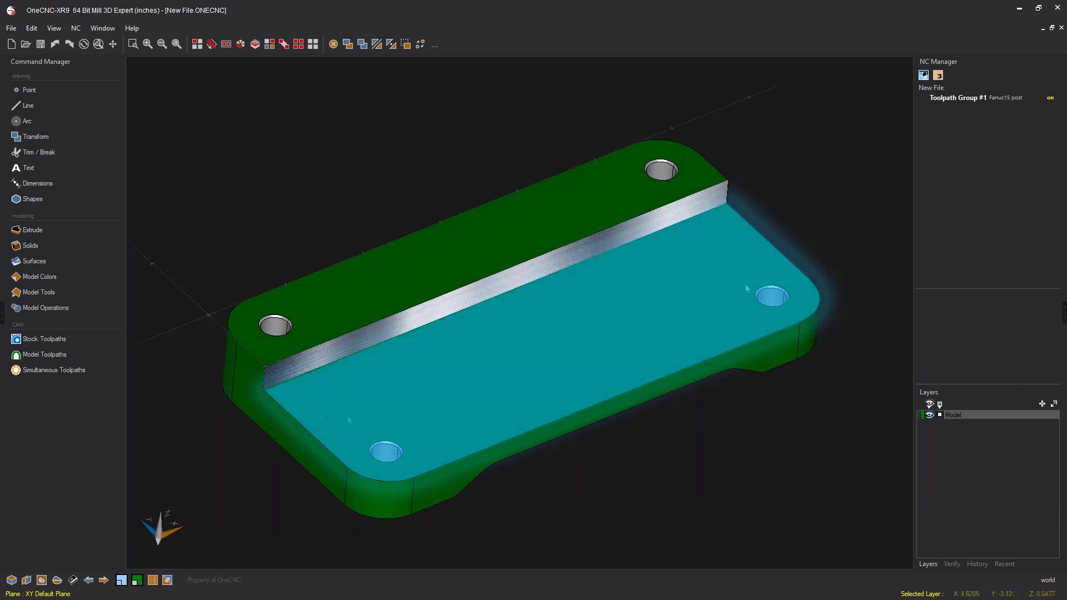
click(746, 288)
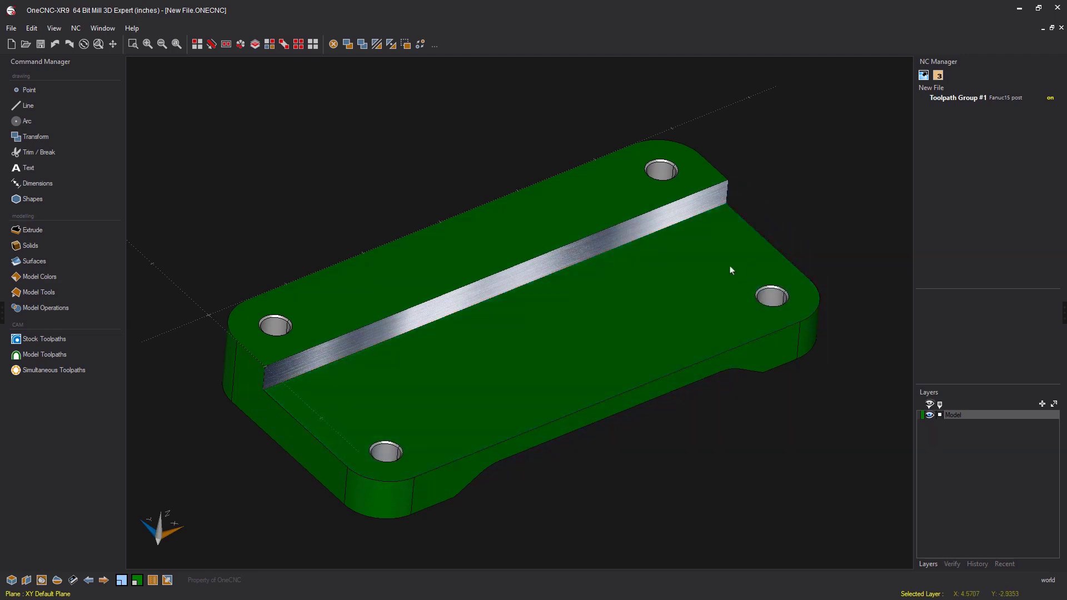
middle_drag(752, 272, 712, 269)
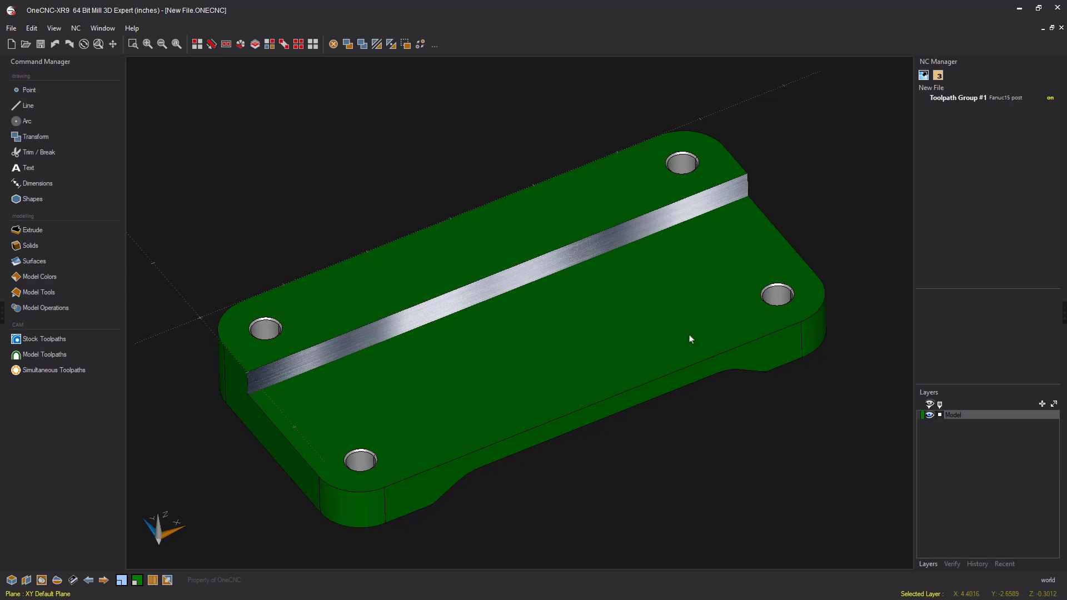
middle_drag(578, 339, 598, 326)
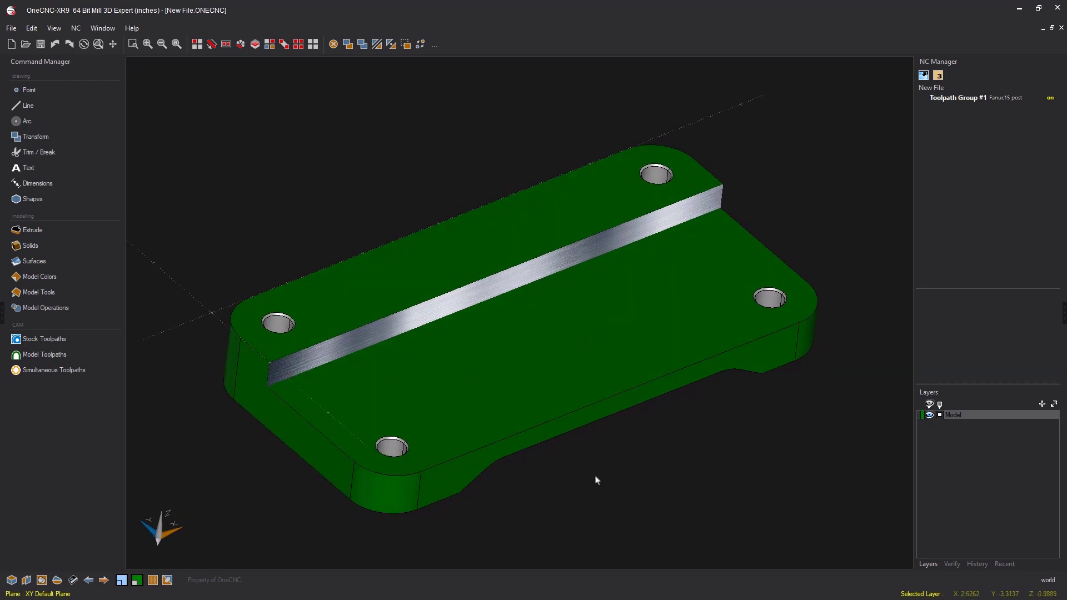
- Measure between two plate corners with Verify distance: length 2.0616, dX -0.5, dY 2
click(951, 565)
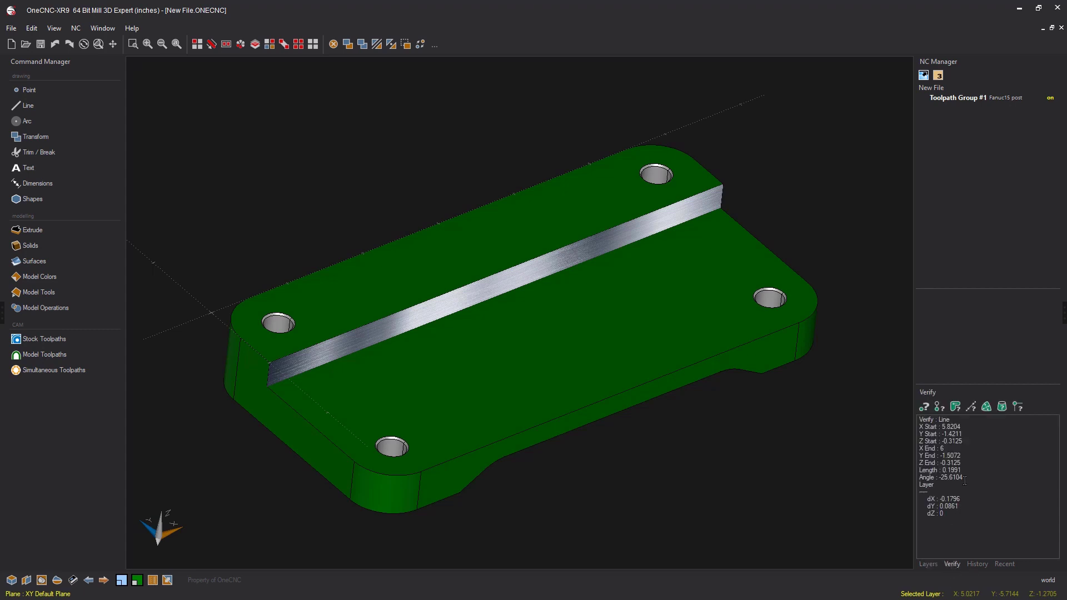
click(971, 412)
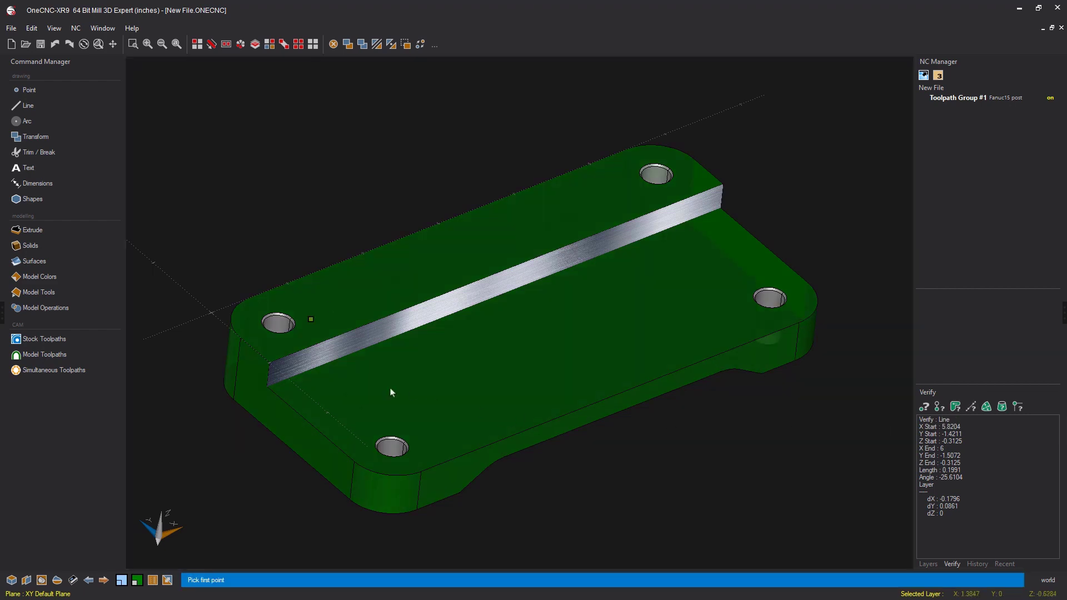
click(268, 389)
click(421, 472)
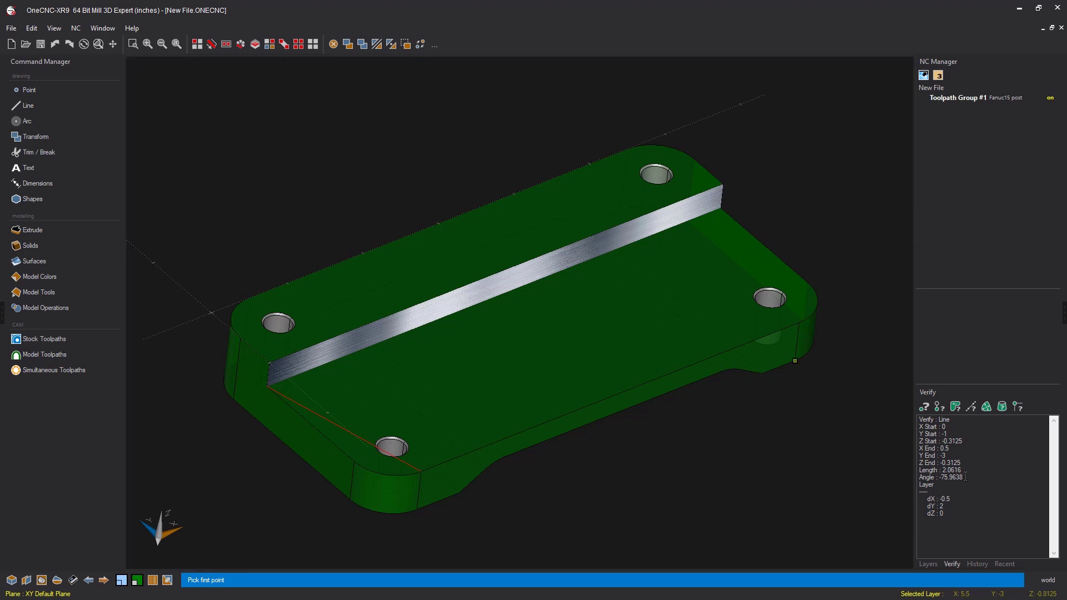
drag(918, 507, 945, 506)
key(Escape)
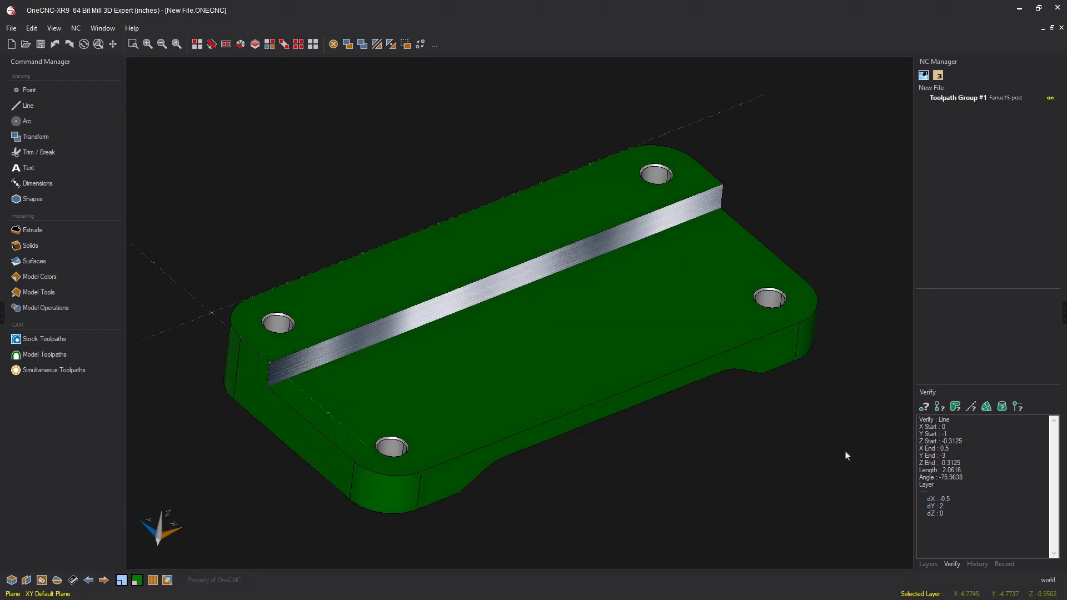
- Start a Mill Profile Basic toolpath on the slot edge, choosing cutting direction and side
click(56, 340)
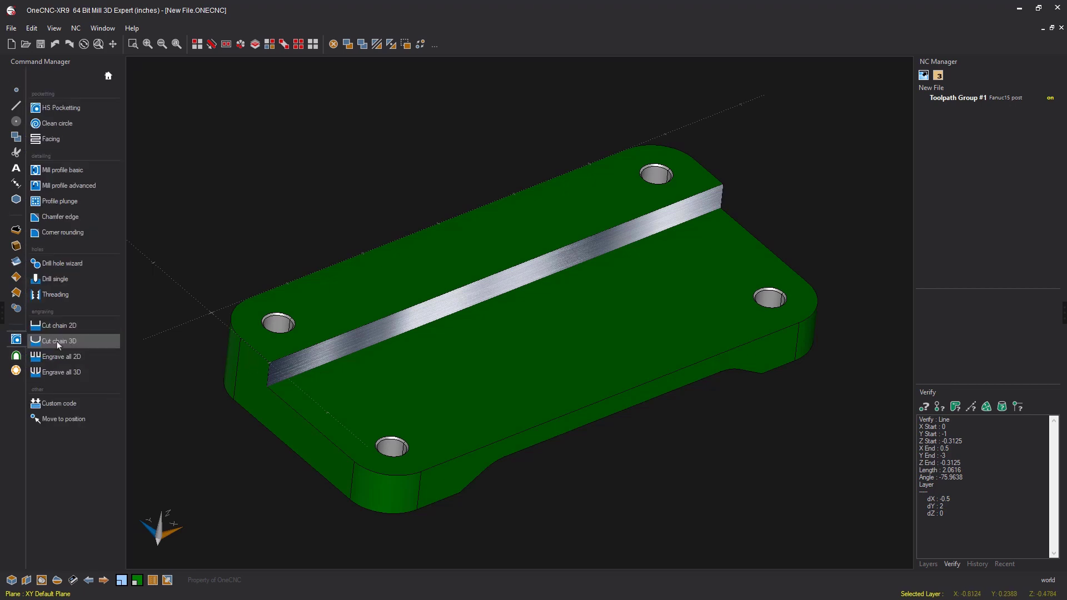
click(72, 170)
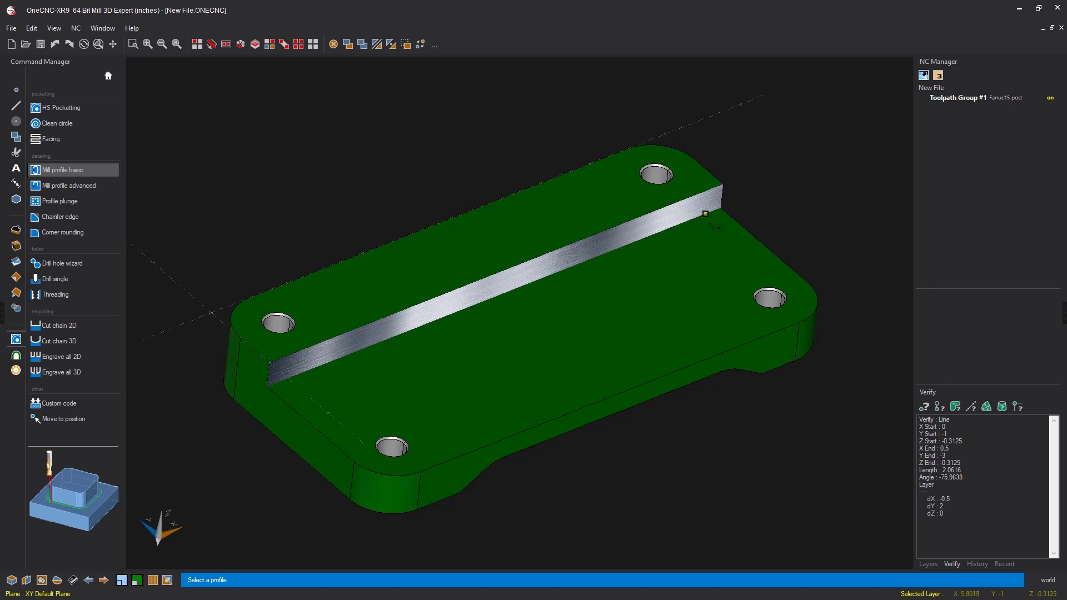
click(706, 213)
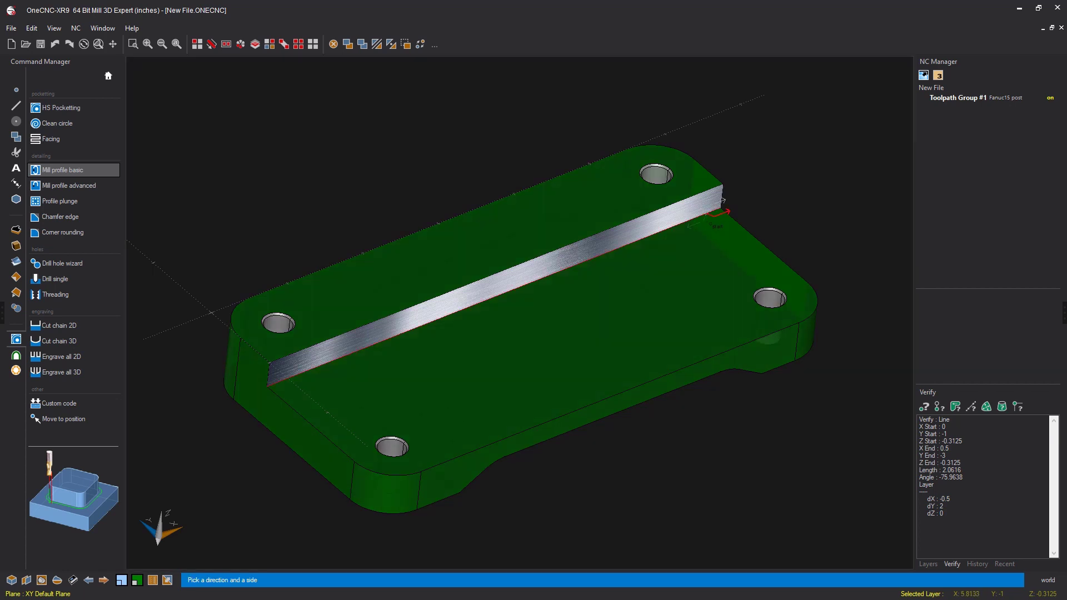
click(698, 227)
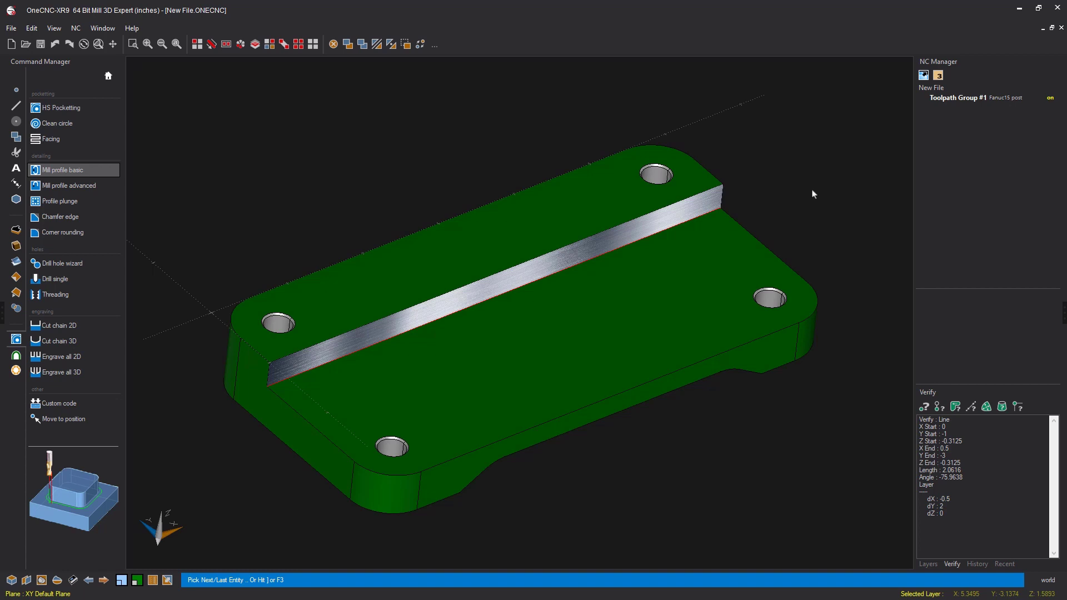
key(F3)
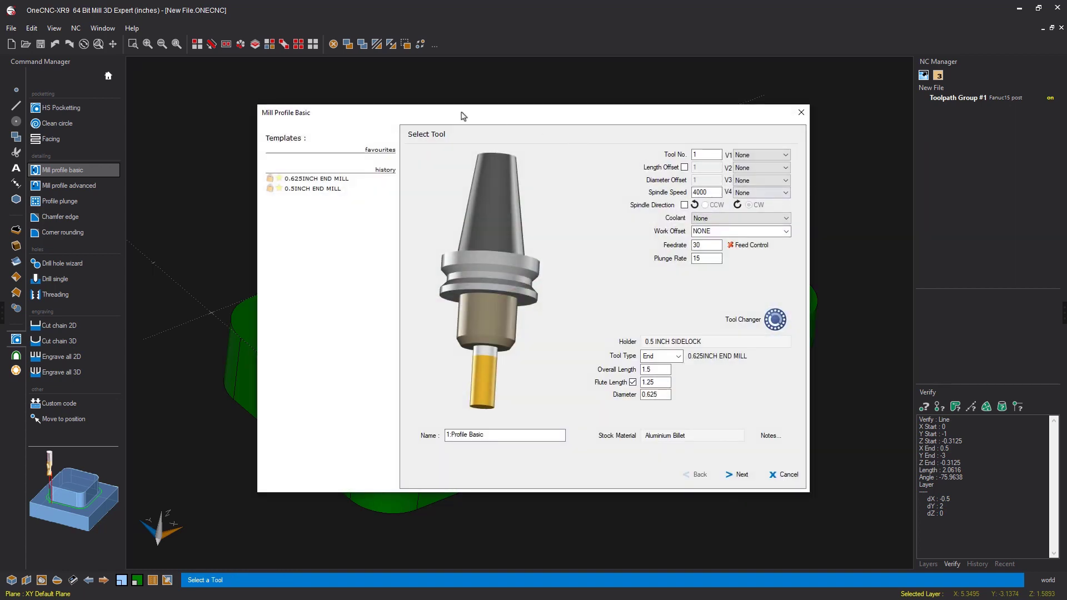
- Keep the 0.625-inch end mill, default clearances and cut-level entry settings unchanged
drag(466, 122, 336, 74)
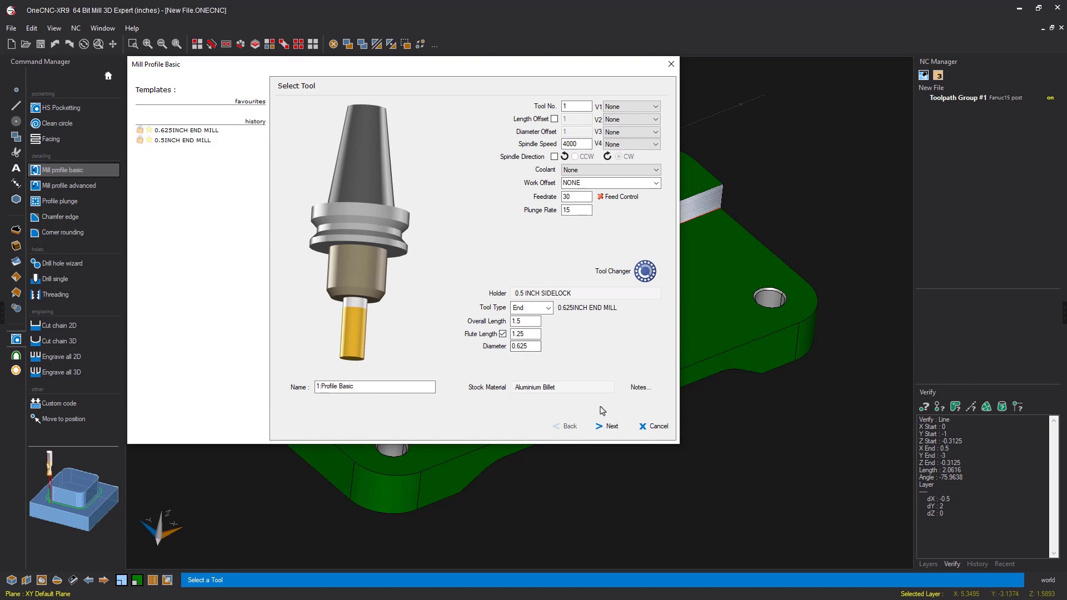
click(610, 426)
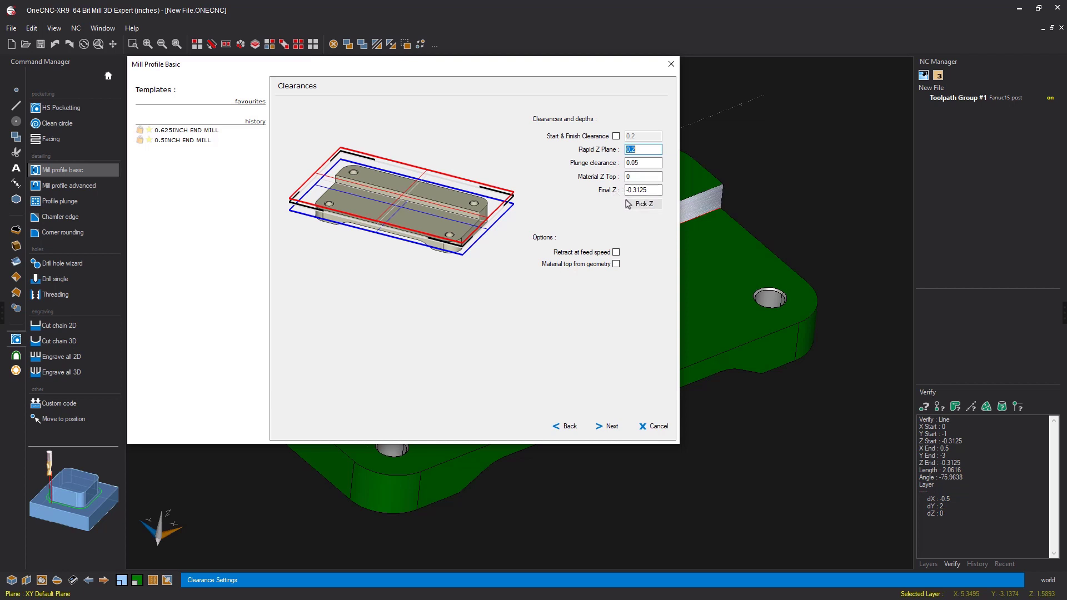
click(611, 426)
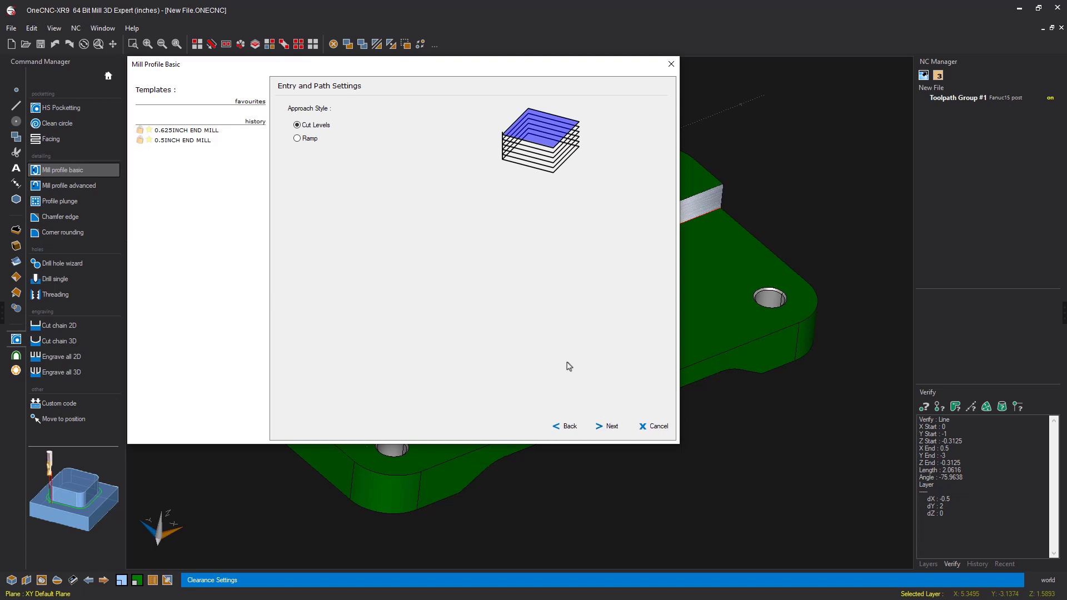
click(610, 427)
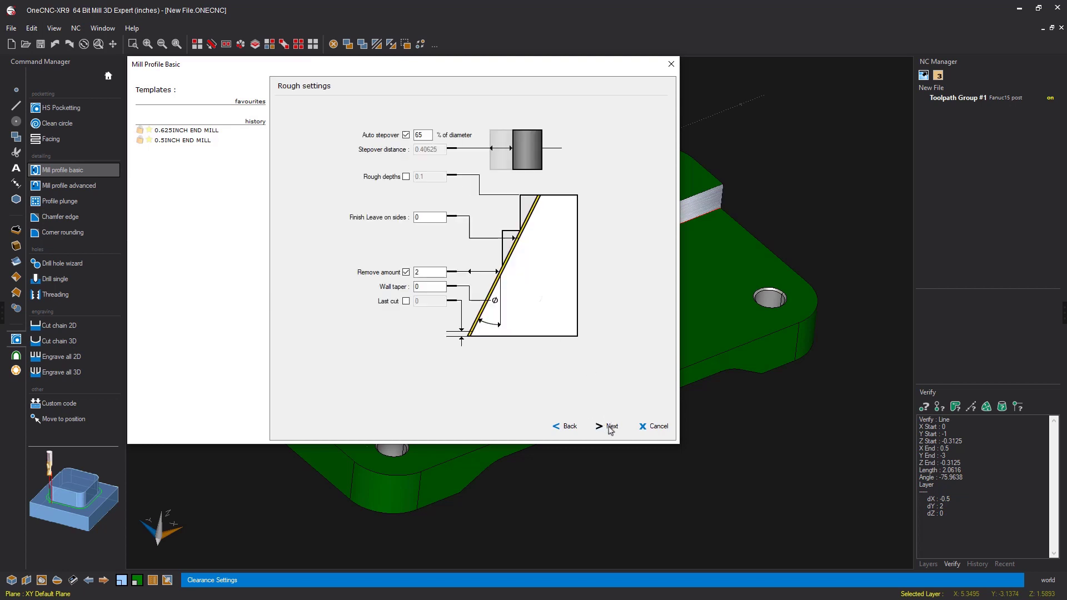
- Leave remove amount 2 and 65% auto stepover both enabled for roughing, then continue
click(406, 272)
click(406, 273)
click(417, 272)
double_click(417, 273)
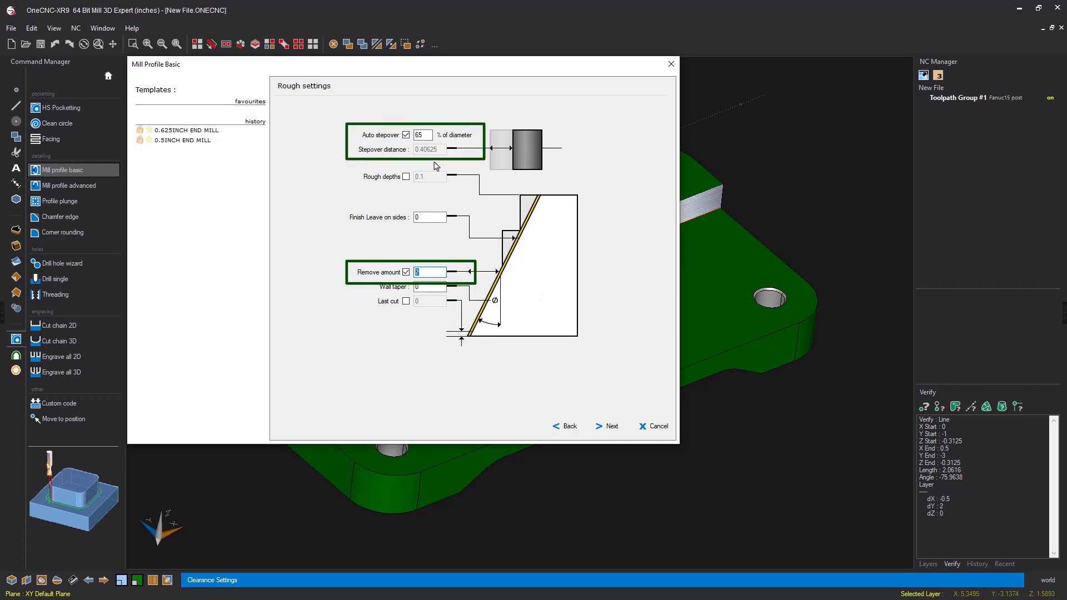
click(406, 272)
click(406, 273)
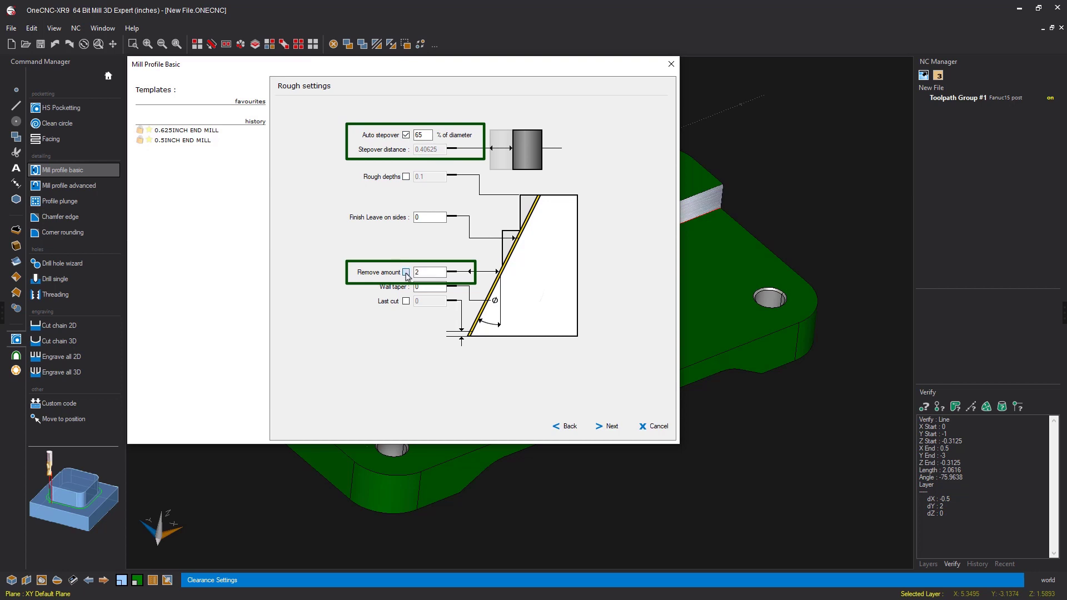
click(407, 135)
key(Tab)
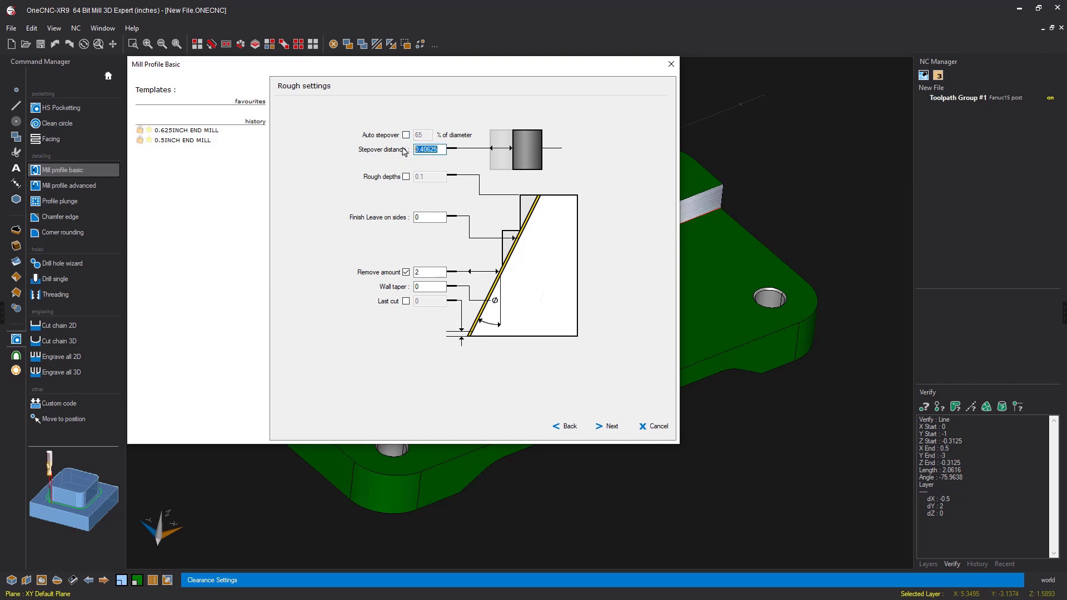
click(405, 136)
click(612, 427)
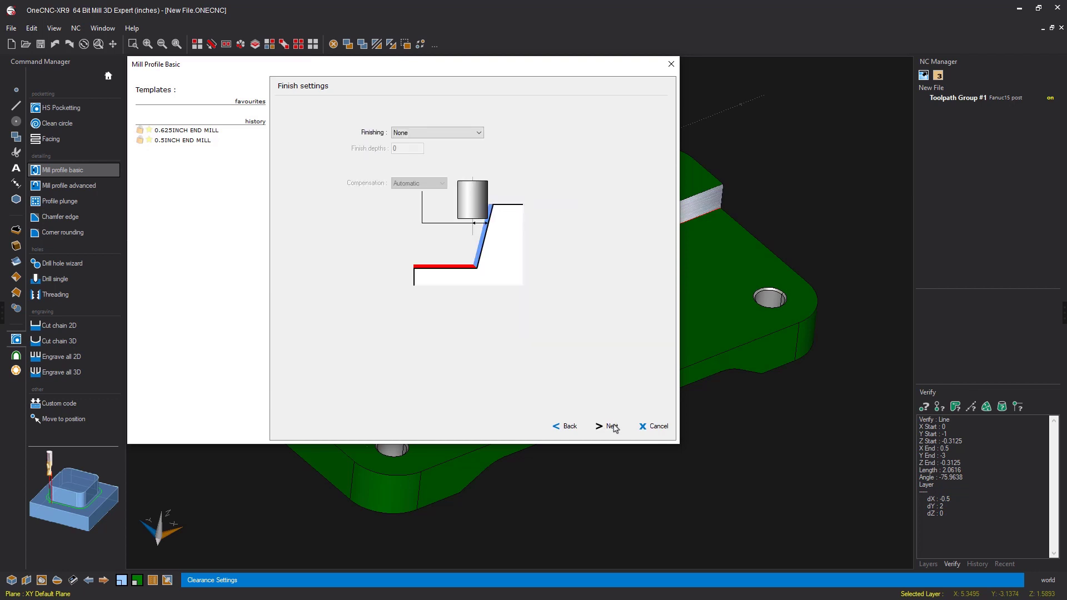
- Skip finishing (None) and its entry/exit page, generating 1:Profile Basic under Toolpath Group #1
click(612, 426)
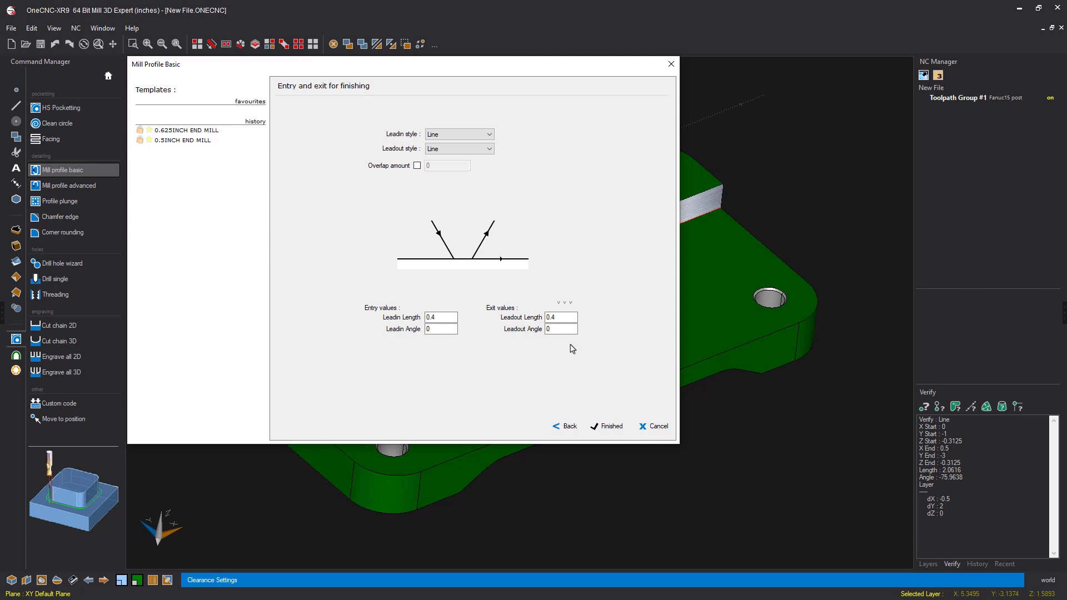
click(612, 428)
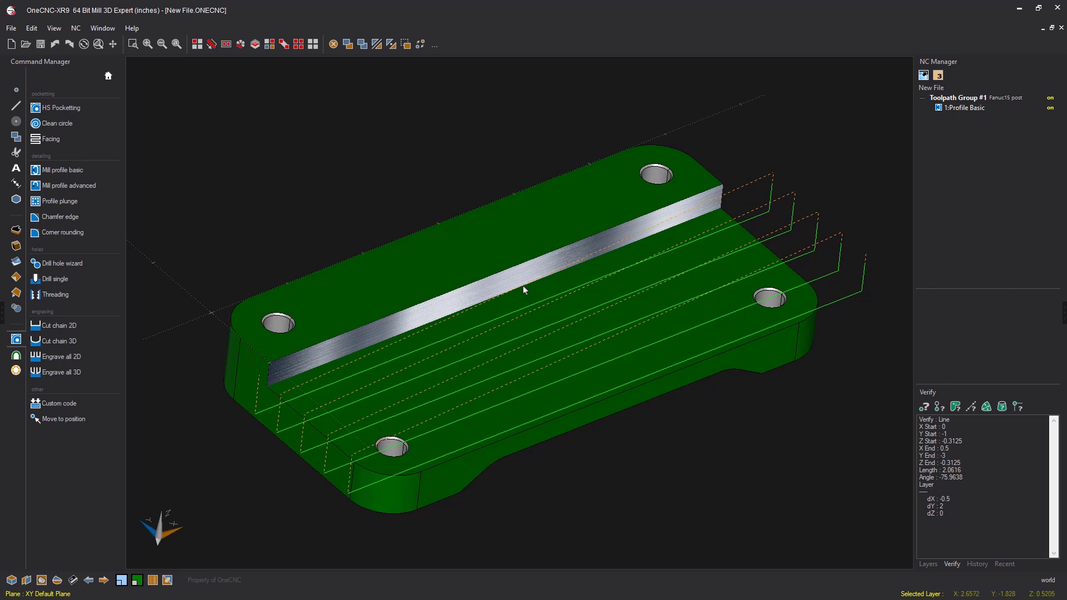
- Preview Toolpath Group #1 in OneCNC Live Preview from the NC Manager
right_click(960, 100)
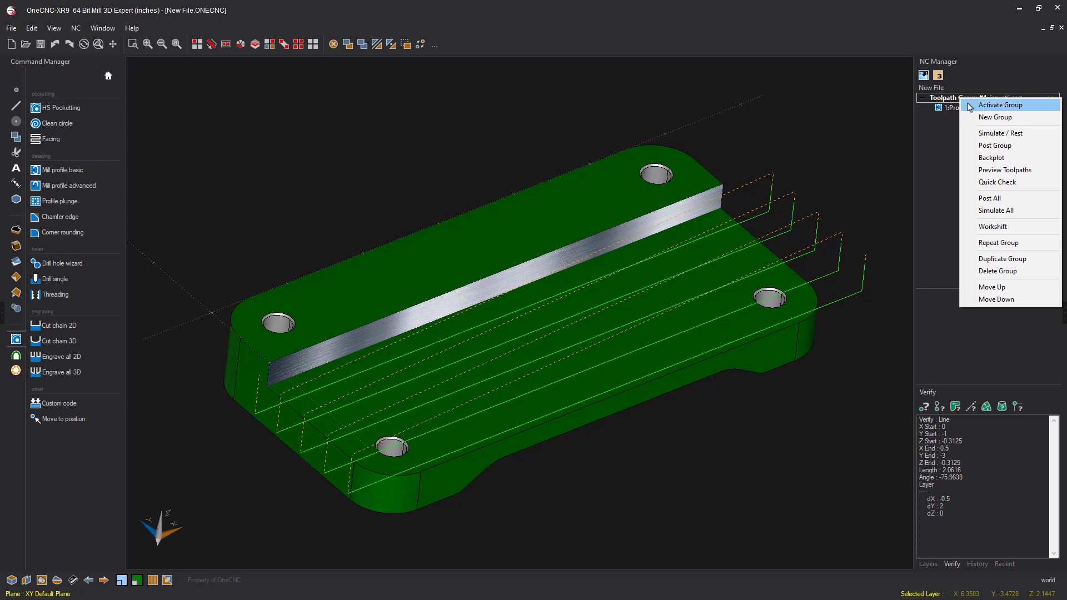
click(999, 171)
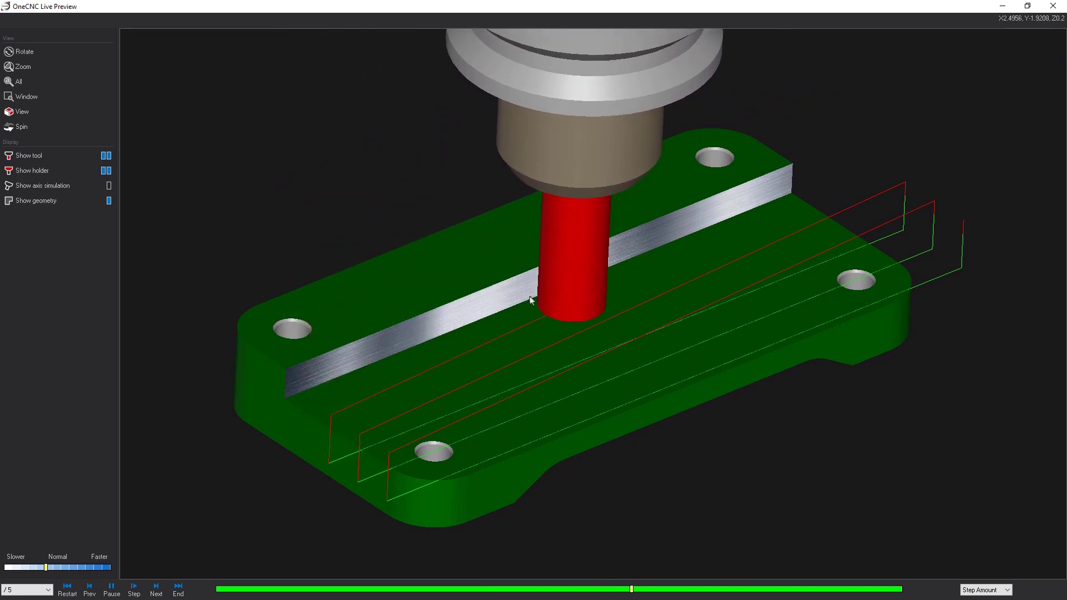
- Orbit the simulated plate to watch the four parallel passes narrow the raised strip
mouse_move(640, 308)
middle_down()
mouse_move(588, 305)
mouse_move(647, 308)
middle_up()
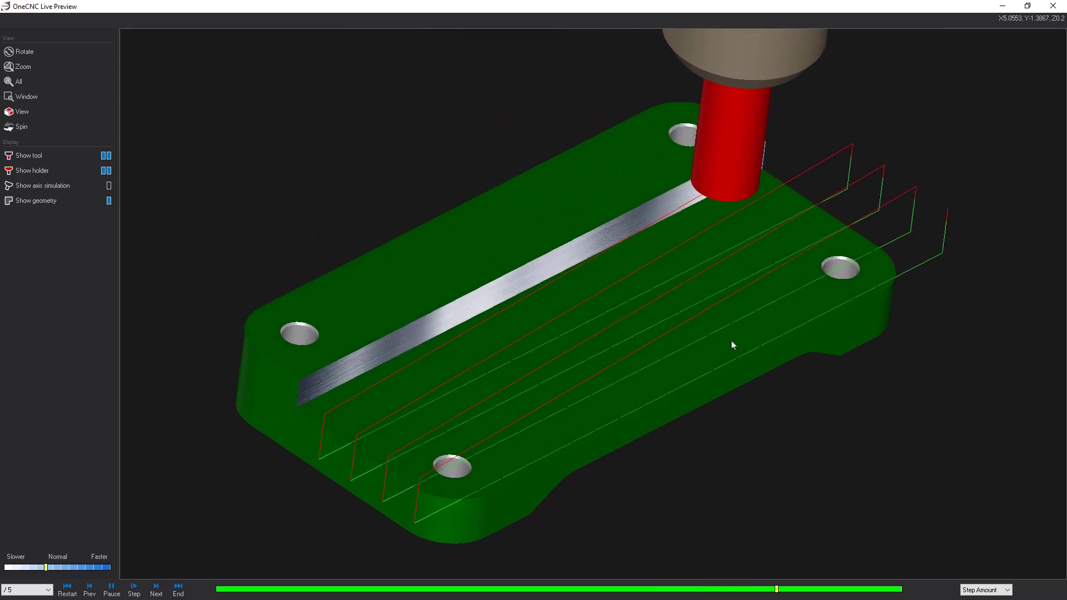